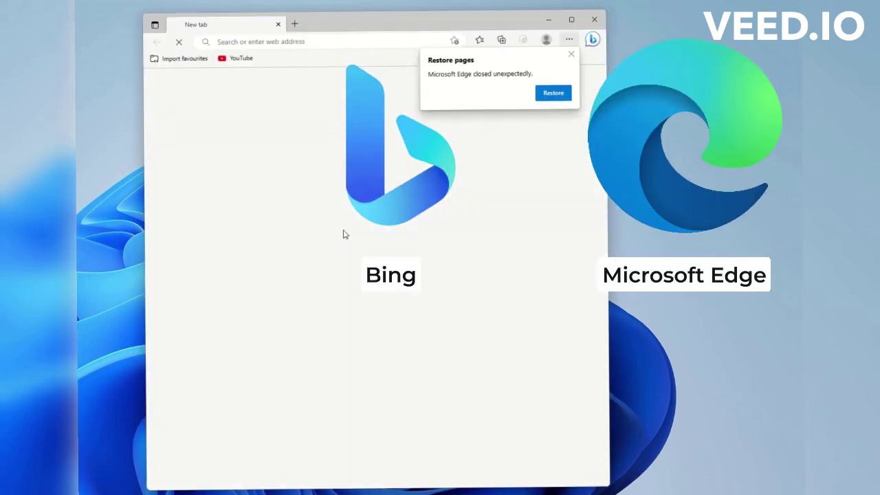
- Dismiss Edge's restore-pages prompt and open the Bing sidebar
{"action": "left_click", "coordinate": [570, 54]}
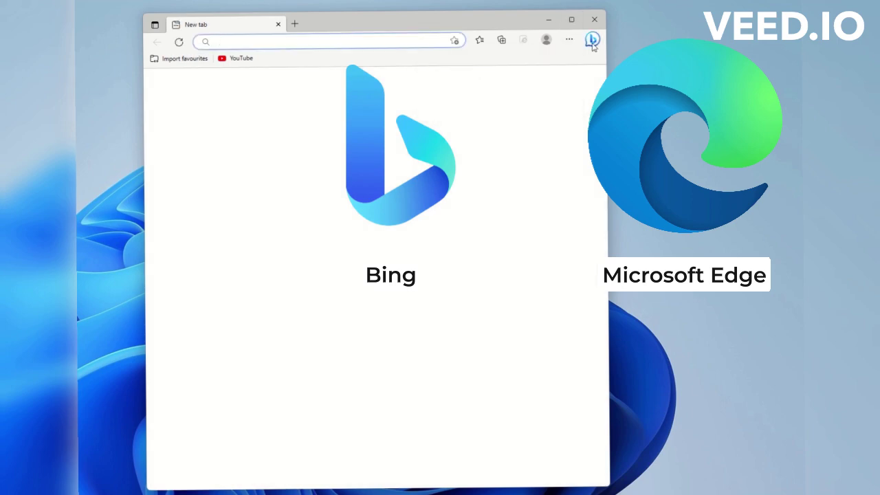
{"action": "left_click", "coordinate": [591, 40]}
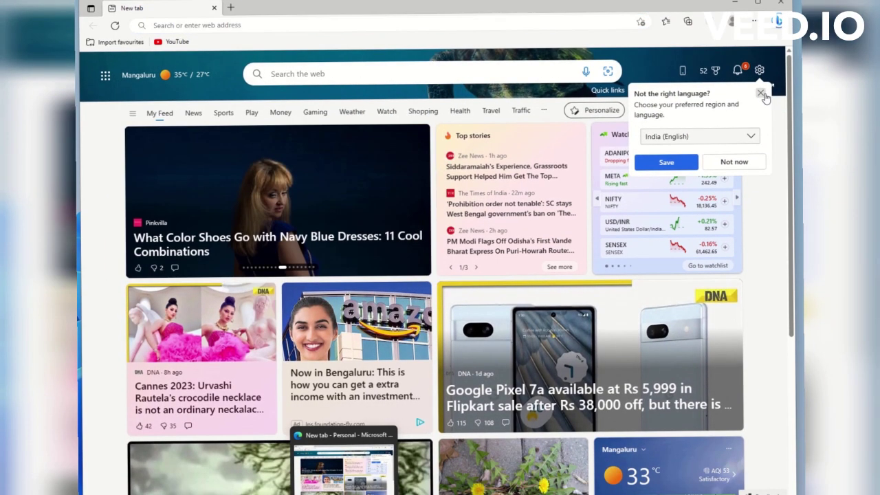
- Dismiss the language popup, try Bing chat and sidebar customisation, then minimise Edge
{"action": "left_click", "coordinate": [760, 93]}
{"action": "left_click", "coordinate": [776, 23]}
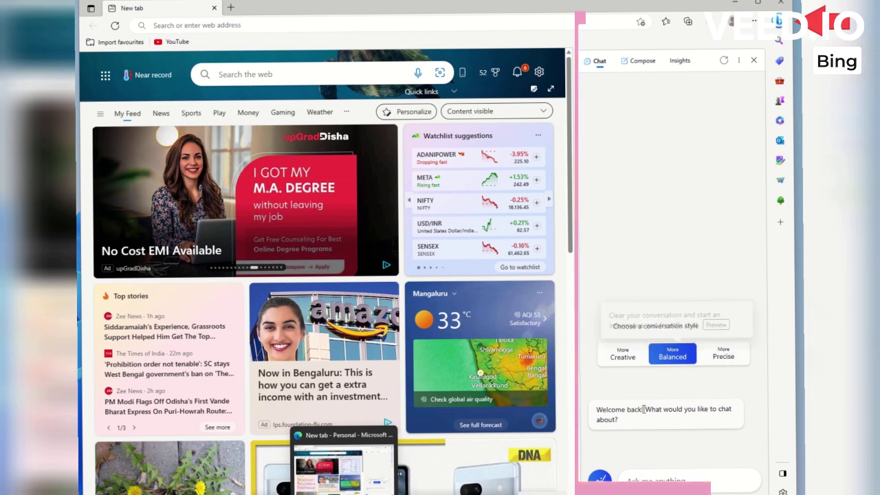
{"action": "left_click", "coordinate": [779, 221]}
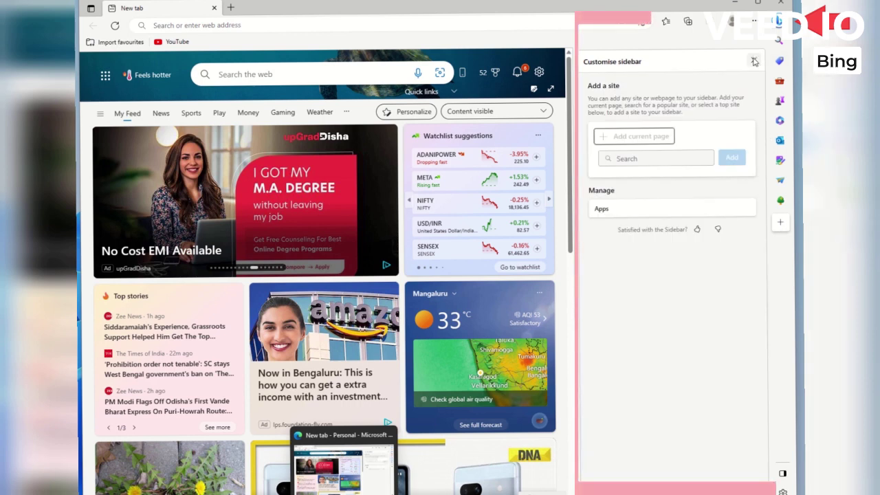
{"action": "left_click", "coordinate": [754, 60]}
{"action": "left_click", "coordinate": [777, 20]}
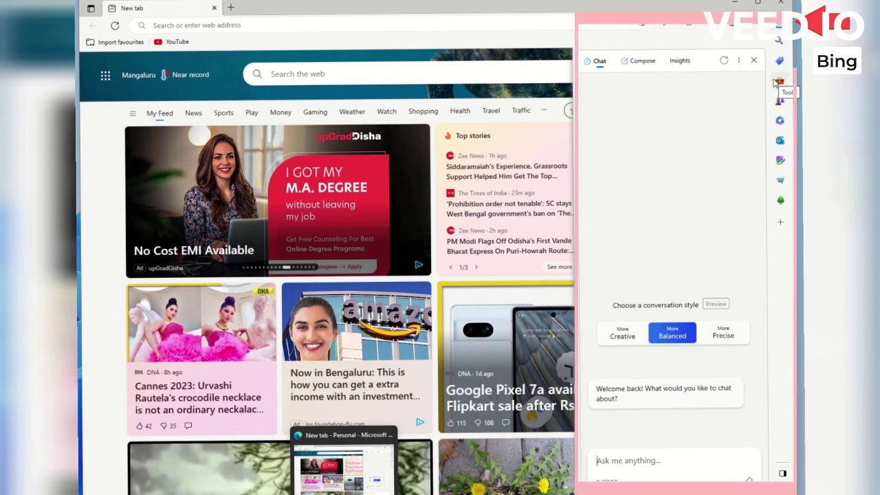
{"action": "left_click", "coordinate": [739, 6]}
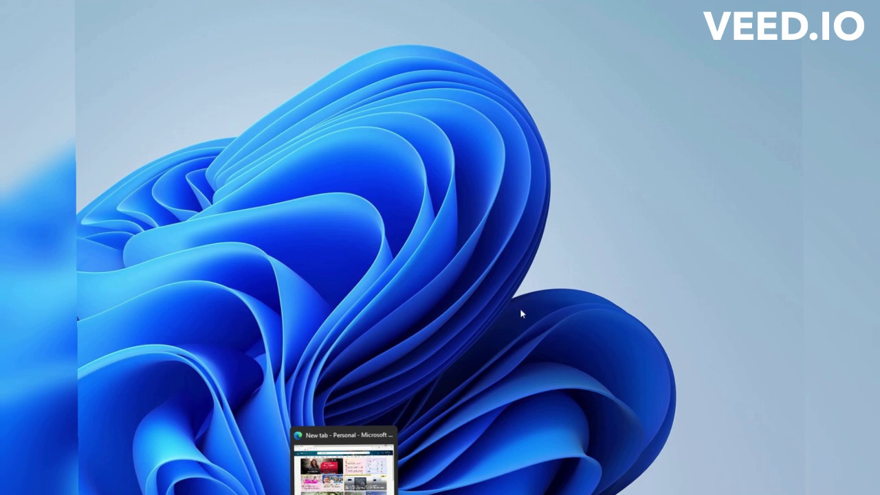
- Launch Regedit from the Win+R Run dialog by typing reg
{"action": "key", "text": "super+r"}
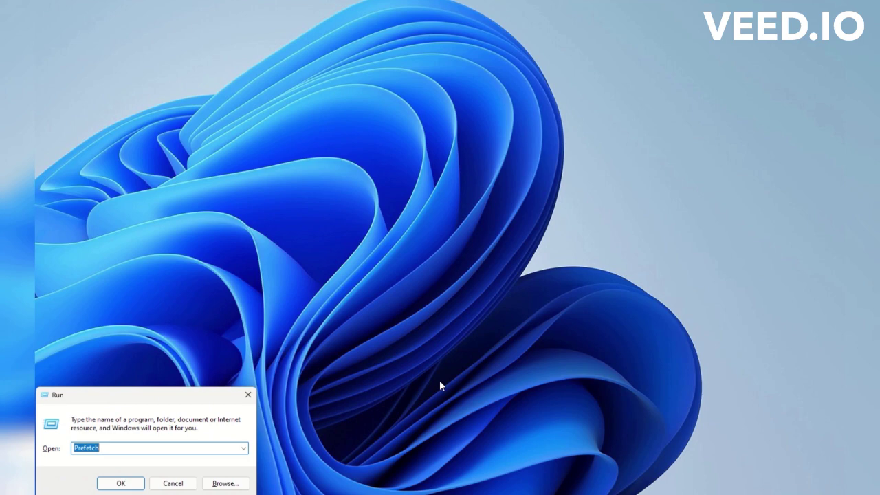
{"action": "type", "text": "reg"}
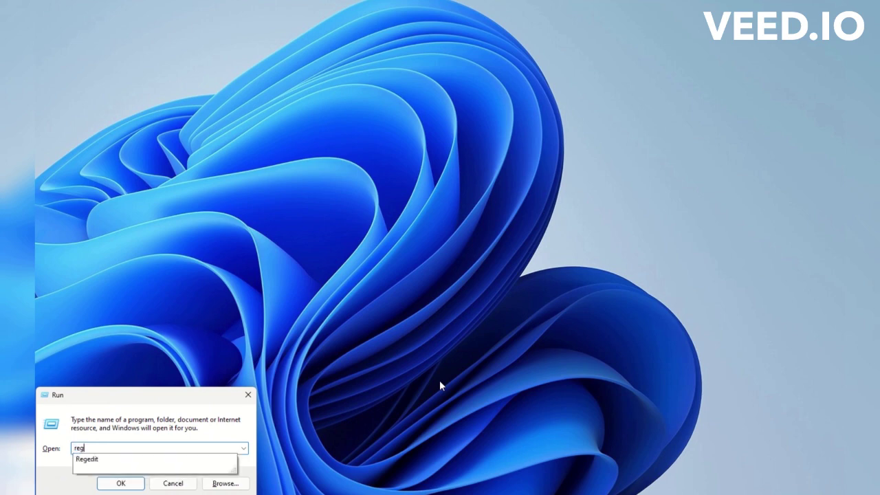
{"action": "left_click", "coordinate": [122, 458]}
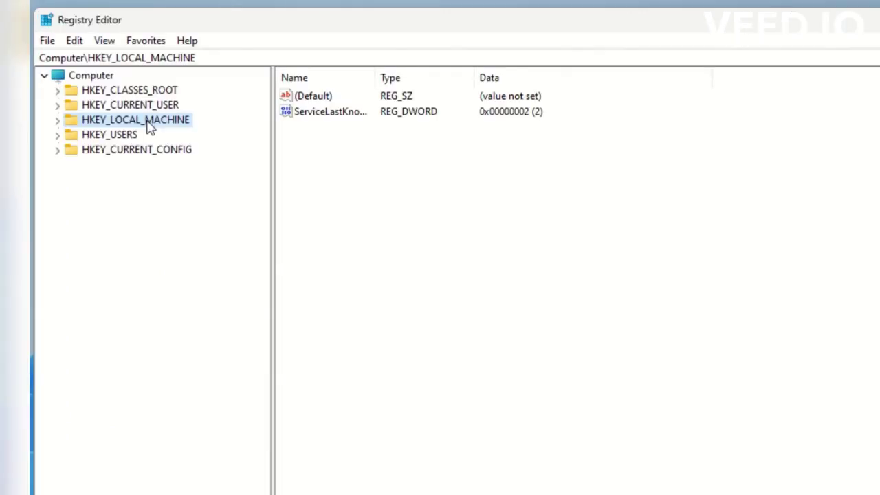
- Expand HKEY_LOCAL_MACHINE, SOFTWARE, Policies and Microsoft in the key tree
{"action": "double_click", "coordinate": [147, 121]}
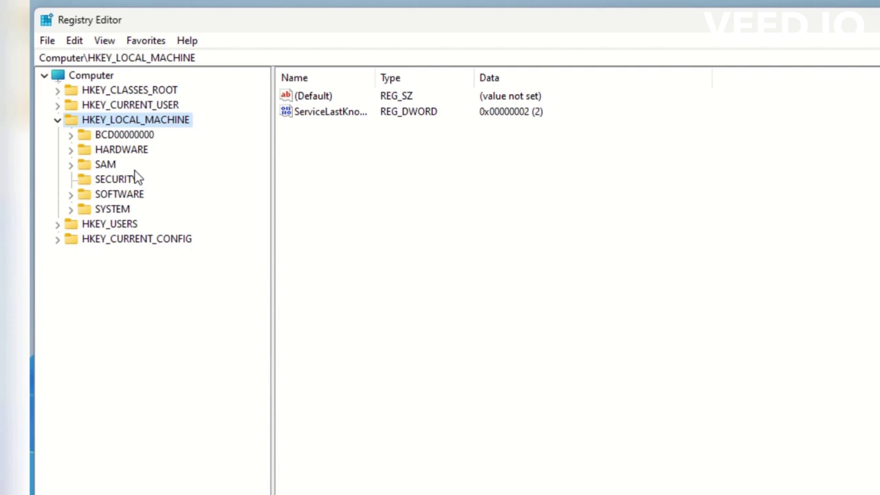
{"action": "double_click", "coordinate": [129, 196]}
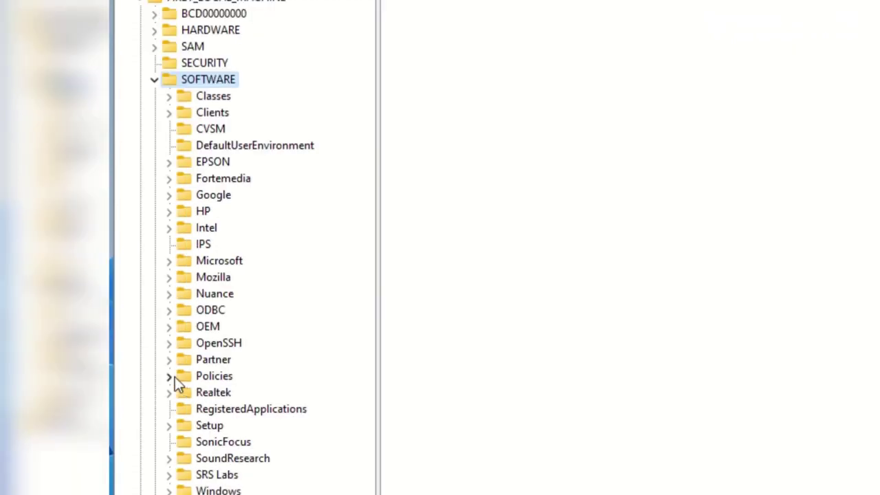
{"action": "left_click", "coordinate": [170, 377]}
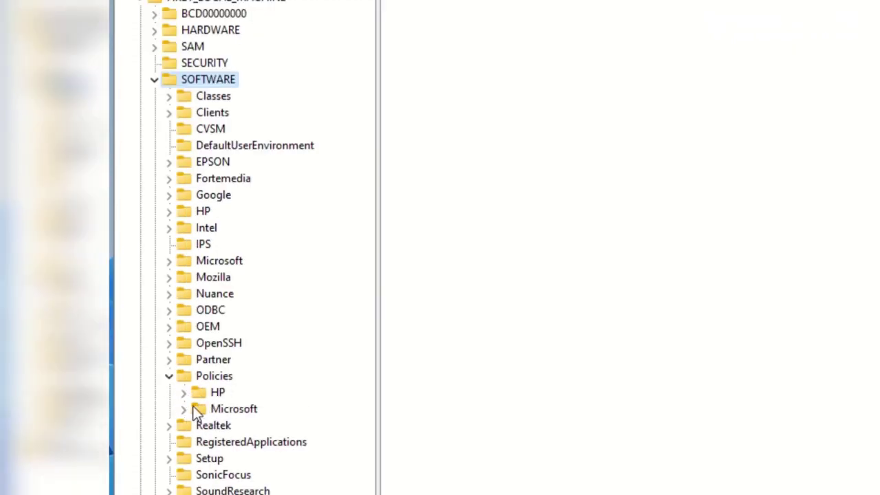
{"action": "left_click", "coordinate": [184, 409]}
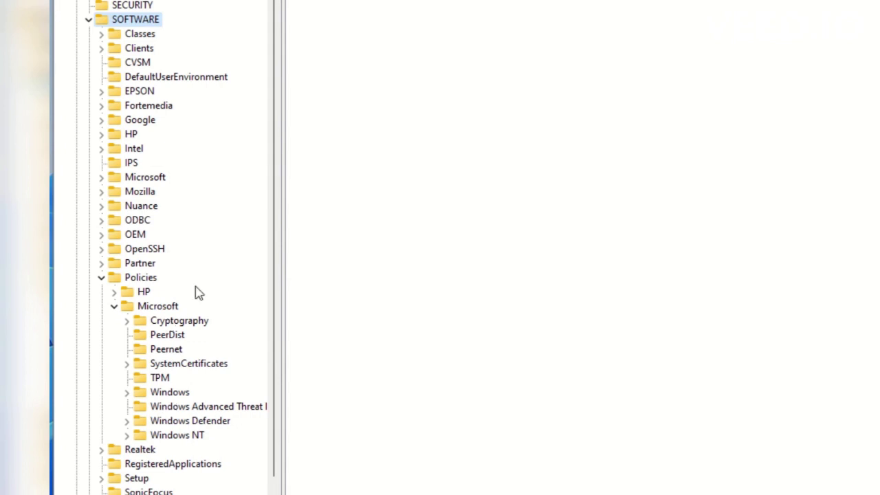
- Create a new key named Edge under HKLM\SOFTWARE\Policies\Microsoft
{"action": "right_click", "coordinate": [160, 311]}
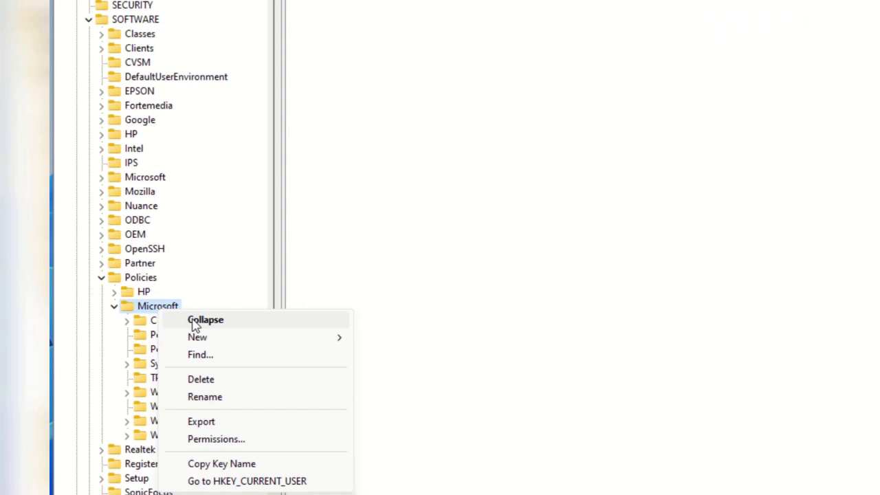
{"action": "mouse_move", "coordinate": [201, 341]}
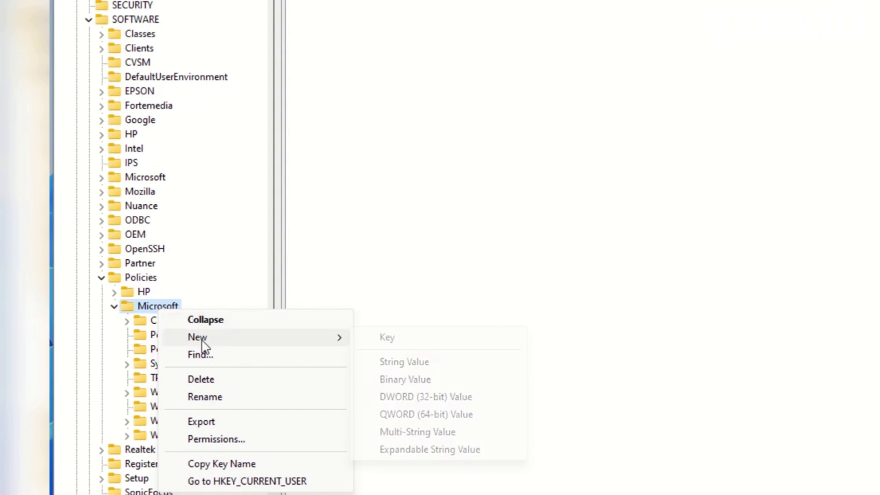
{"action": "left_click", "coordinate": [386, 340]}
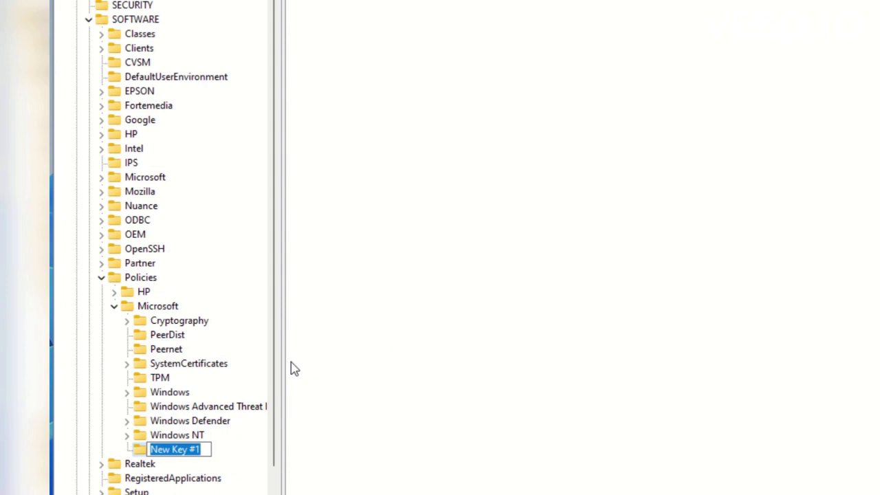
{"action": "type", "text": "Edge"}
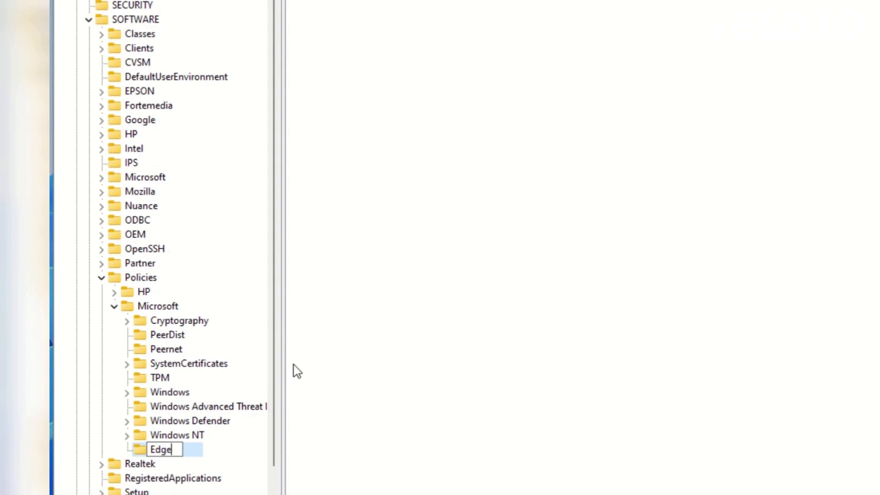
{"action": "key", "text": "Return"}
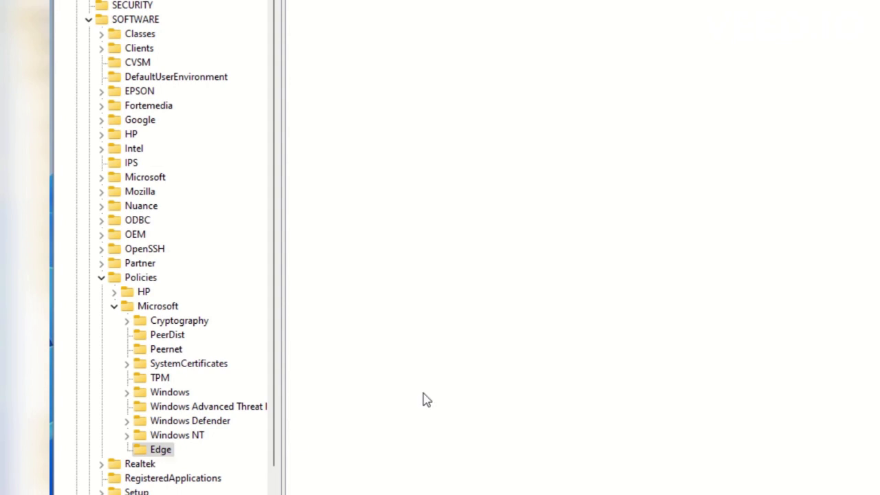
- Add a 32-bit DWORD value named HubsSidebarEnabled to the Edge key
{"action": "right_click", "coordinate": [465, 114]}
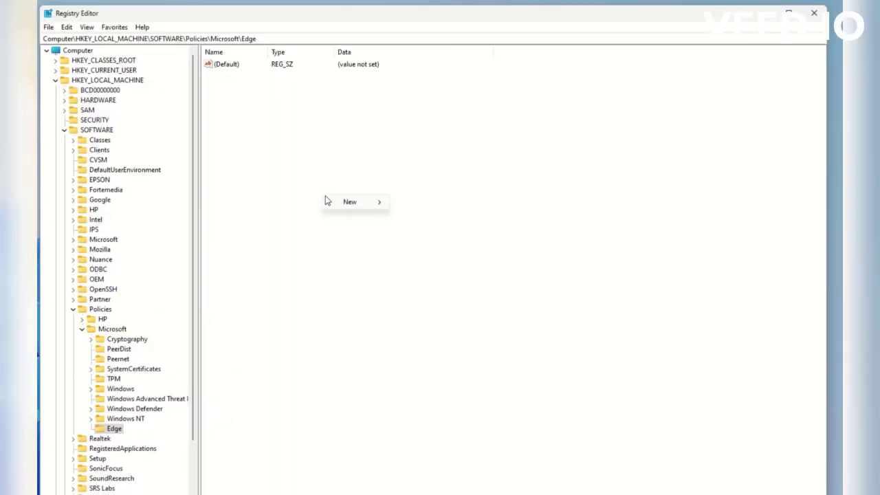
{"action": "mouse_move", "coordinate": [351, 203]}
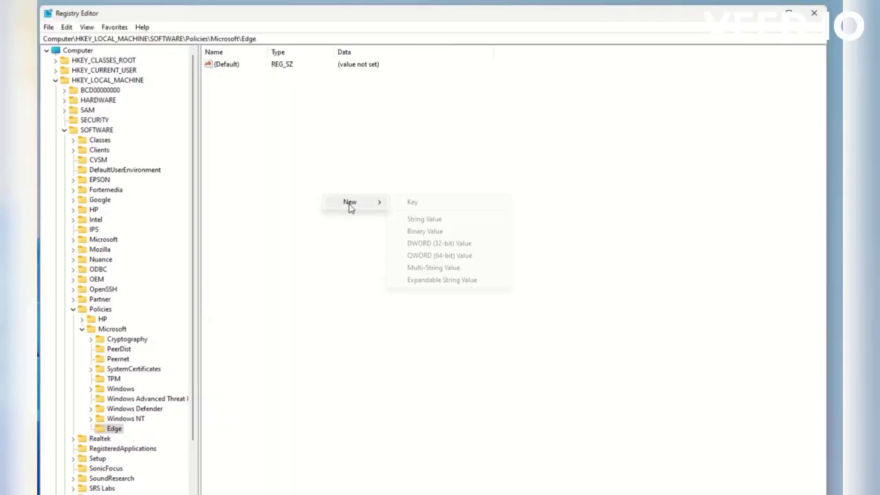
{"action": "left_click", "coordinate": [427, 242]}
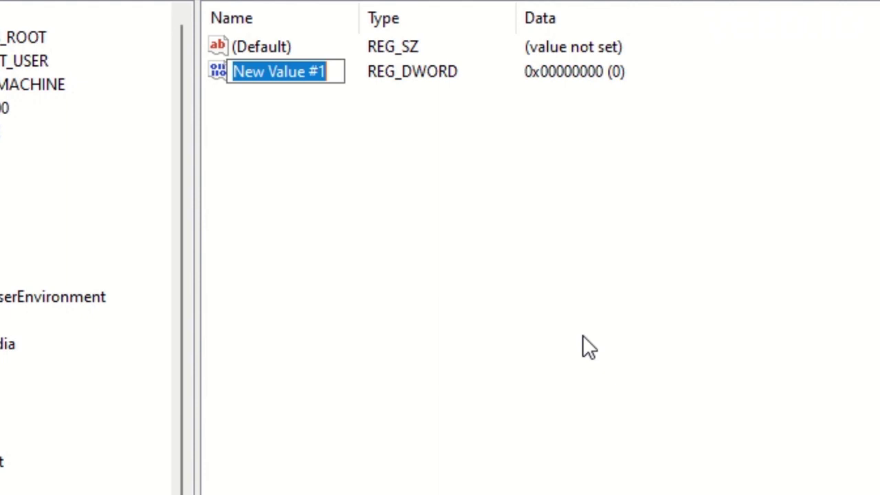
{"action": "type", "text": "Hubs"}
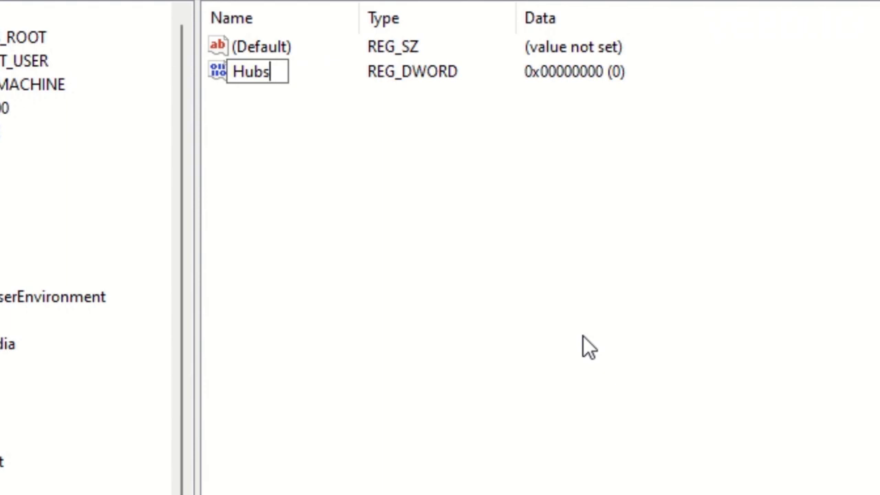
{"action": "type", "text": "Si"}
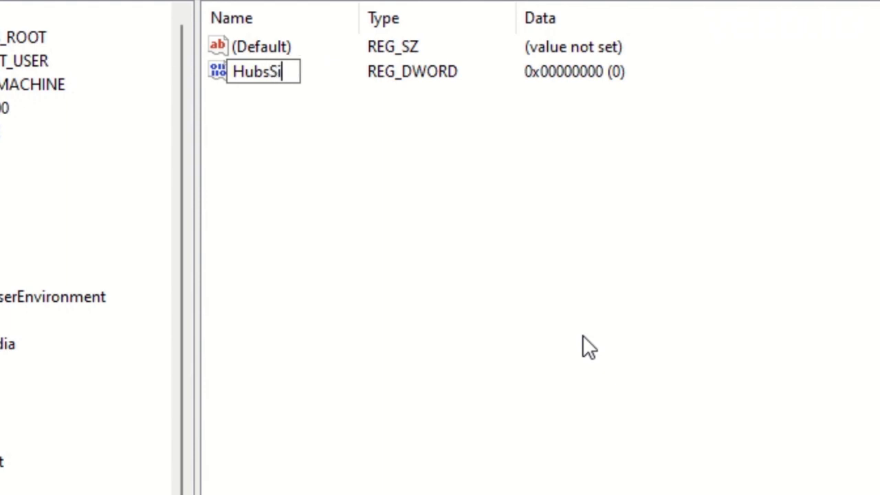
{"action": "type", "text": "de"}
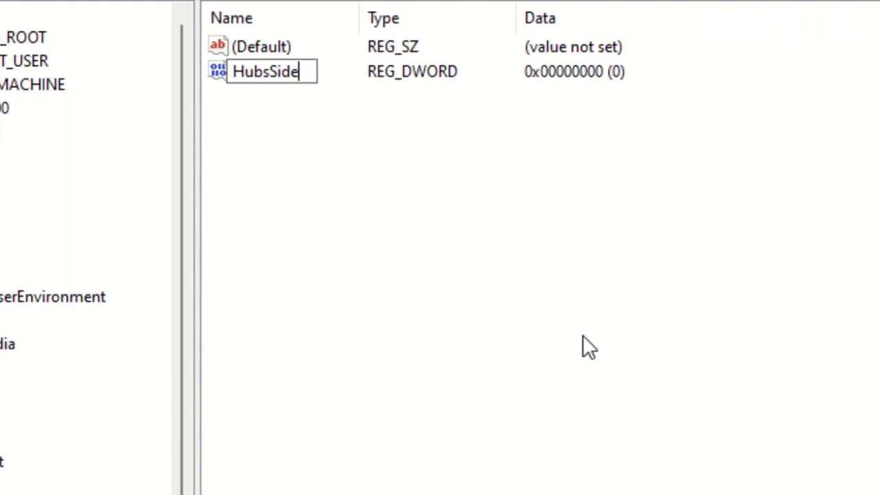
{"action": "type", "text": "bar"}
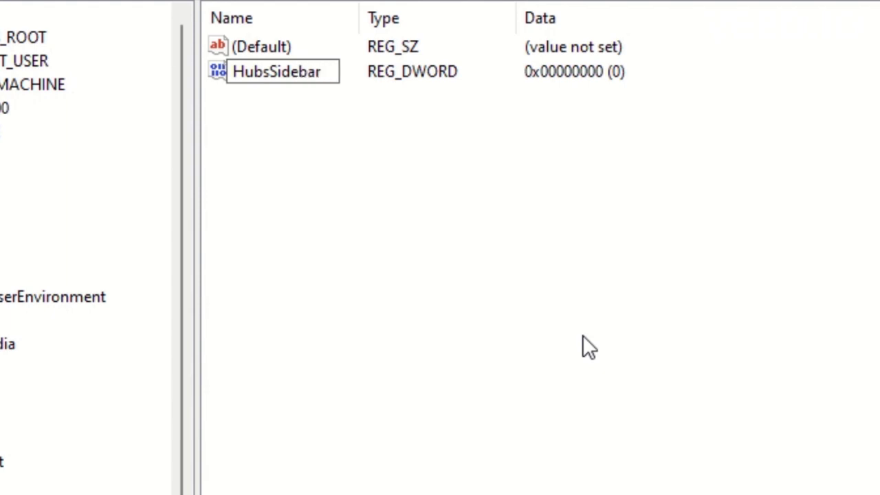
{"action": "type", "text": "Enabled"}
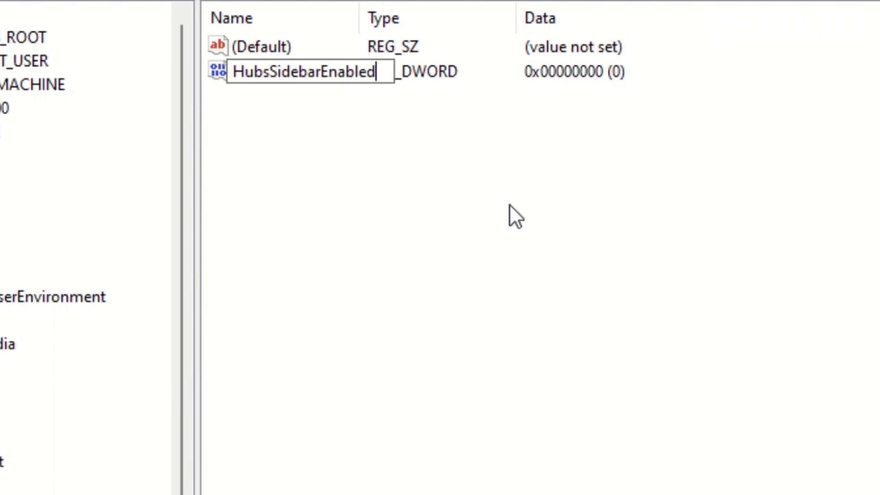
{"action": "key", "text": "Return"}
{"action": "left_click", "coordinate": [349, 147]}
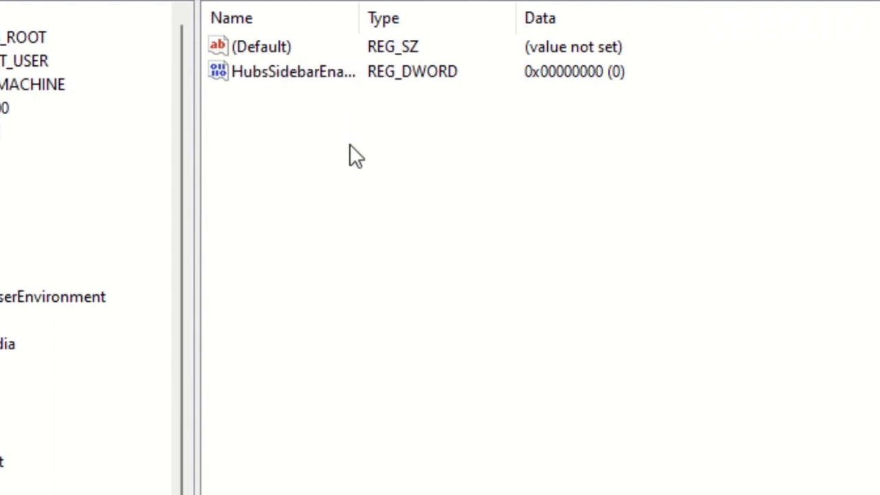
- Widen the Name column and confirm HubsSidebarEnabled's value data stays at 0
{"action": "left_click_drag", "start_coordinate": [360, 12], "coordinate": [504, 10]}
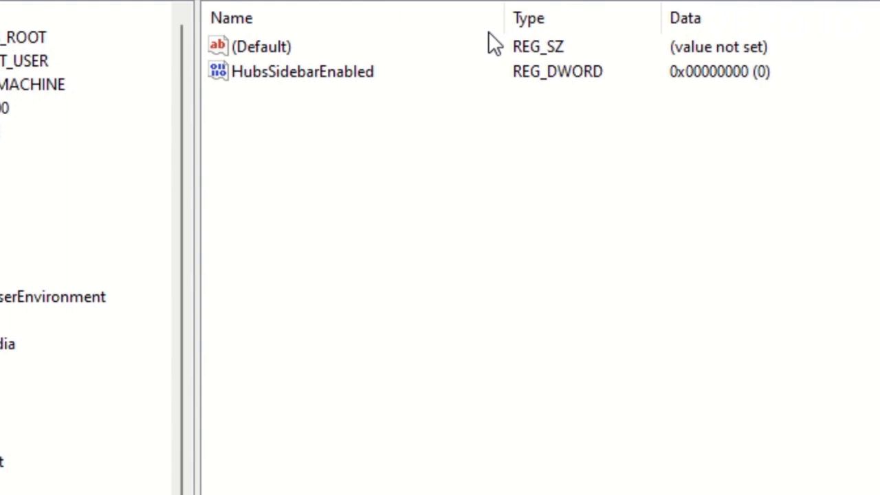
{"action": "left_click", "coordinate": [328, 73]}
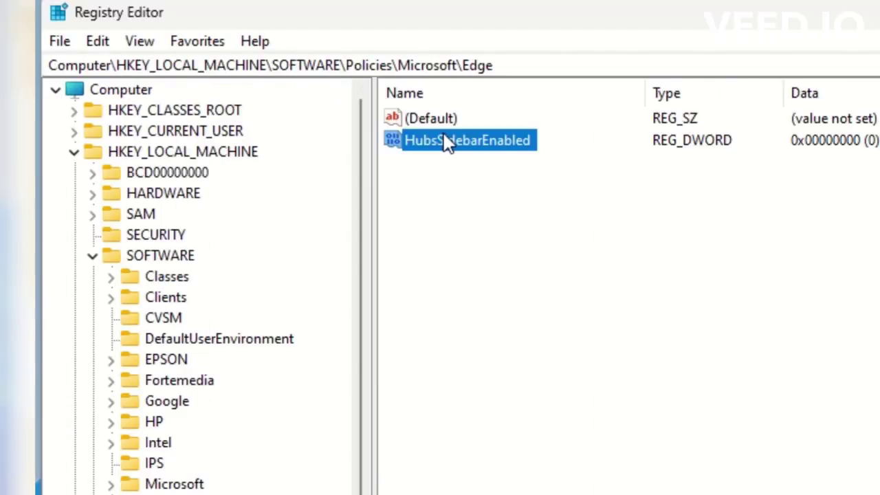
{"action": "double_click", "coordinate": [278, 73]}
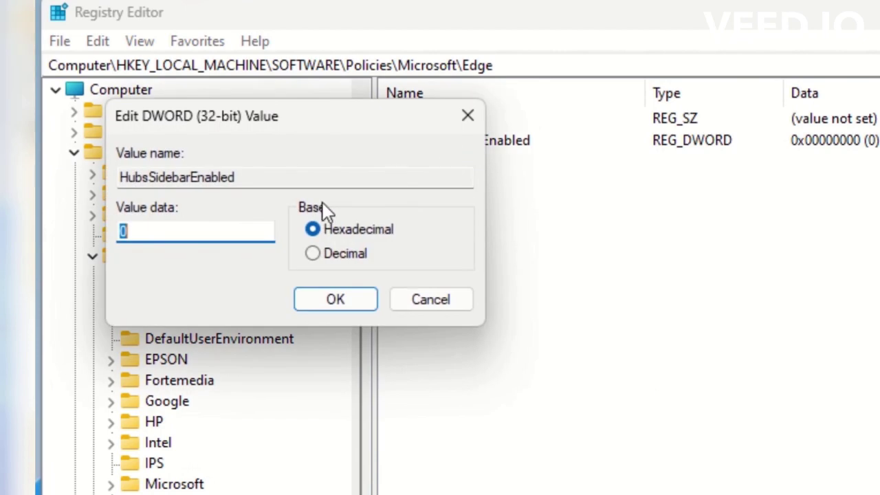
{"action": "left_click", "coordinate": [334, 302]}
{"action": "left_click", "coordinate": [719, 409]}
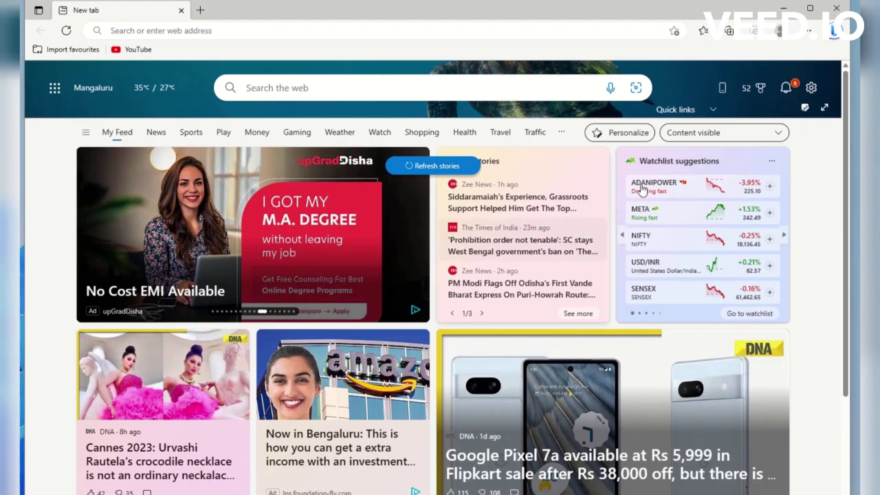
- Toggle the Bing sidebar, close and reopen Edge, and check its main menu
{"action": "left_click", "coordinate": [833, 32]}
{"action": "left_click", "coordinate": [833, 30]}
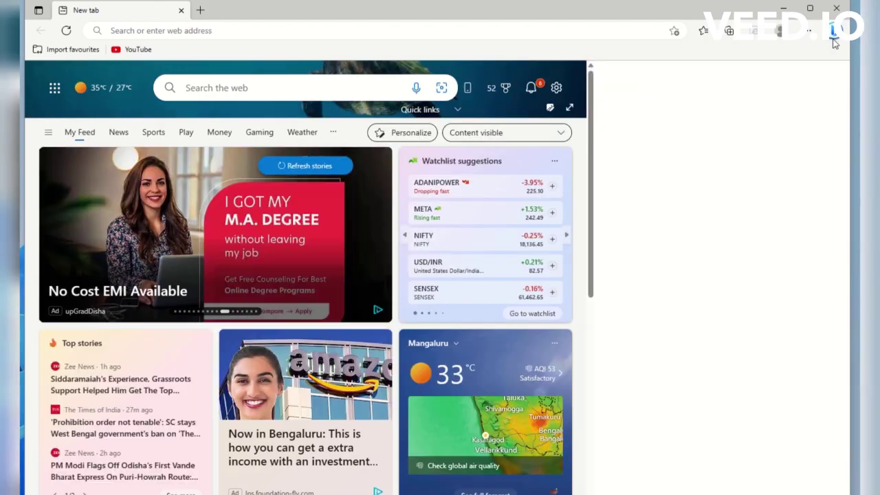
{"action": "left_click", "coordinate": [834, 10]}
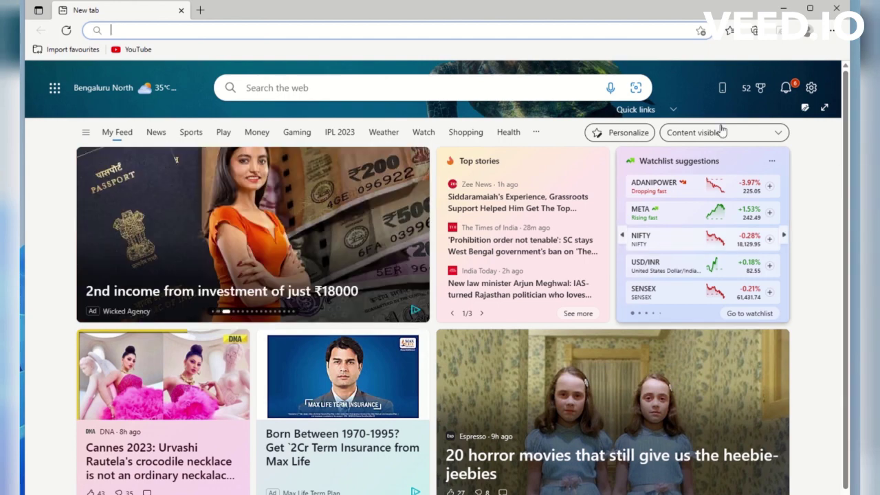
{"action": "left_click", "coordinate": [833, 30]}
{"action": "left_click", "coordinate": [832, 30]}
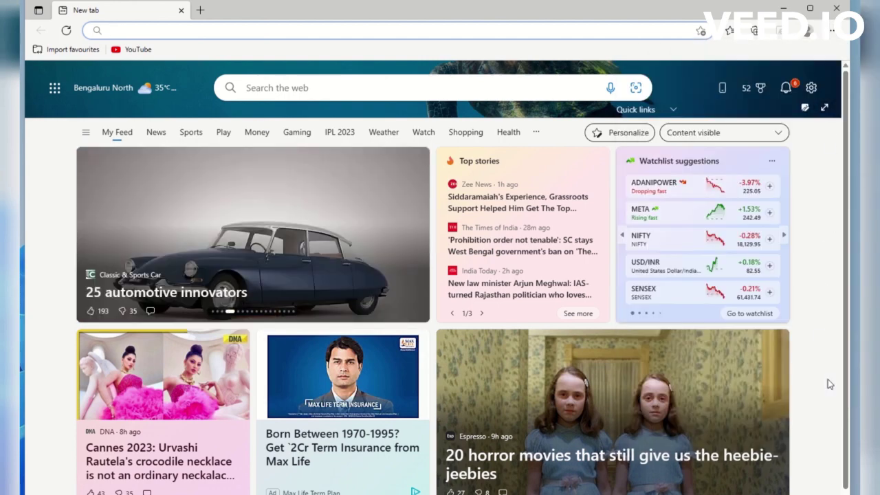
{"action": "scroll", "coordinate": [831, 372], "scroll_direction": "down", "scroll_amount": 2}
{"action": "scroll", "coordinate": [833, 373], "scroll_direction": "up", "scroll_amount": 2}
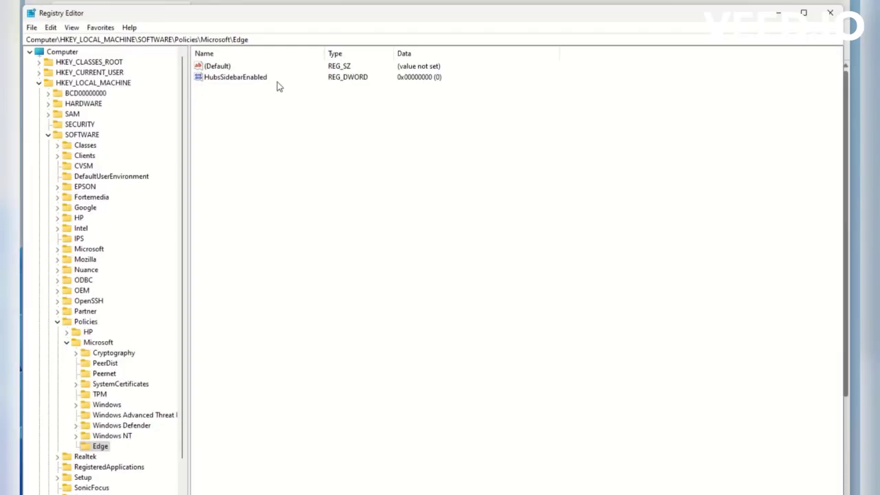
- Modify HubsSidebarEnabled so its value data is 1
{"action": "left_click", "coordinate": [264, 79]}
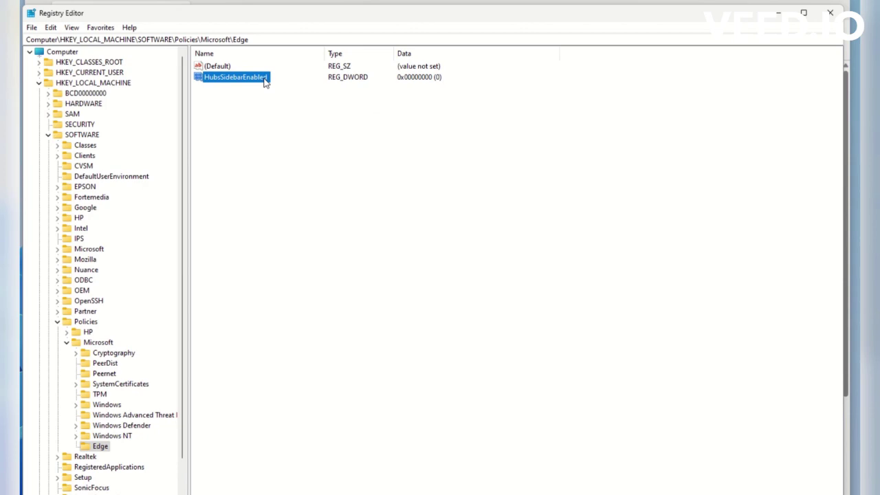
{"action": "right_click", "coordinate": [265, 80]}
{"action": "left_click", "coordinate": [283, 85]}
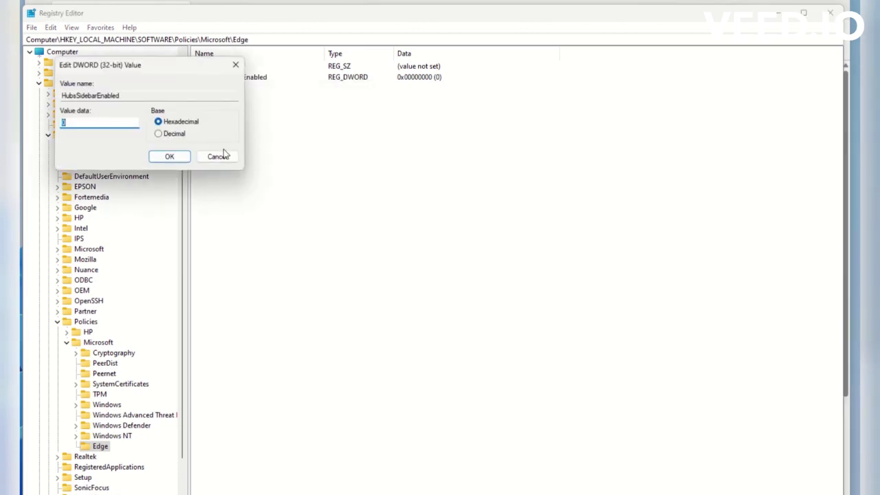
{"action": "left_click", "coordinate": [169, 157]}
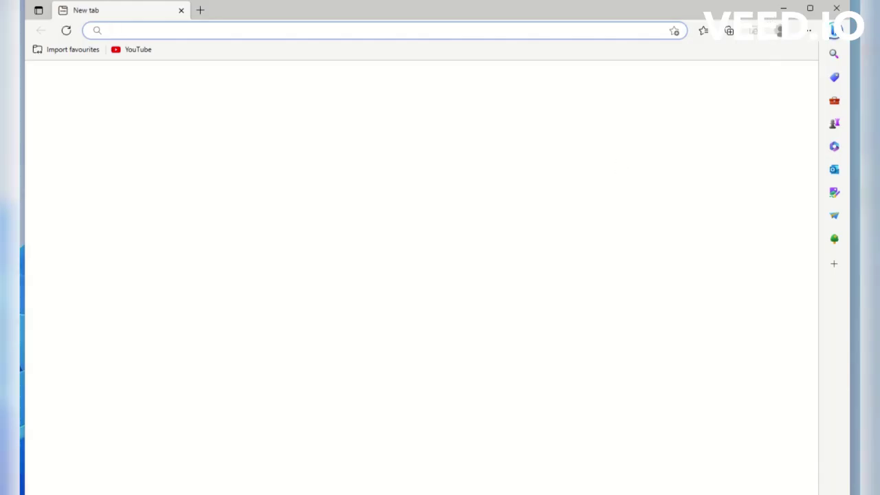
- Open Discover in Edge's sidebar and verify HubsSidebarEnabled reads 1 in the registry
{"action": "left_click", "coordinate": [835, 30]}
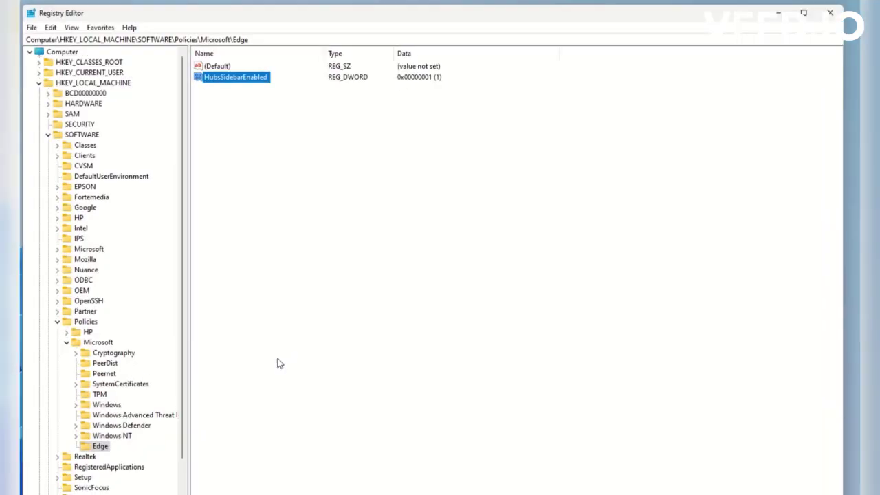
{"action": "double_click", "coordinate": [232, 78]}
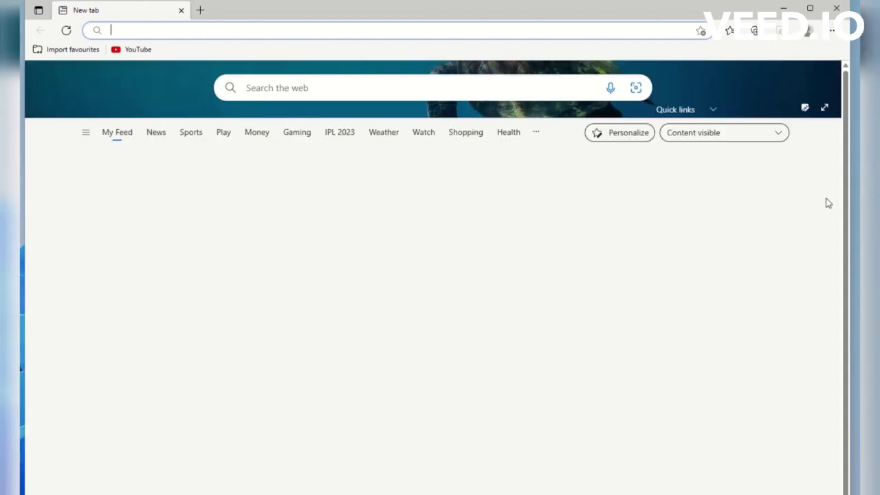
{"action": "scroll", "coordinate": [824, 202], "scroll_direction": "down", "scroll_amount": 6}
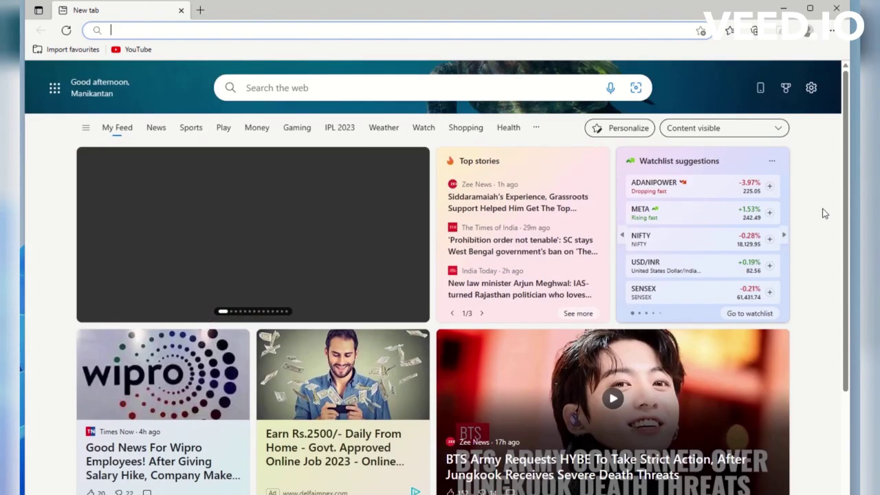